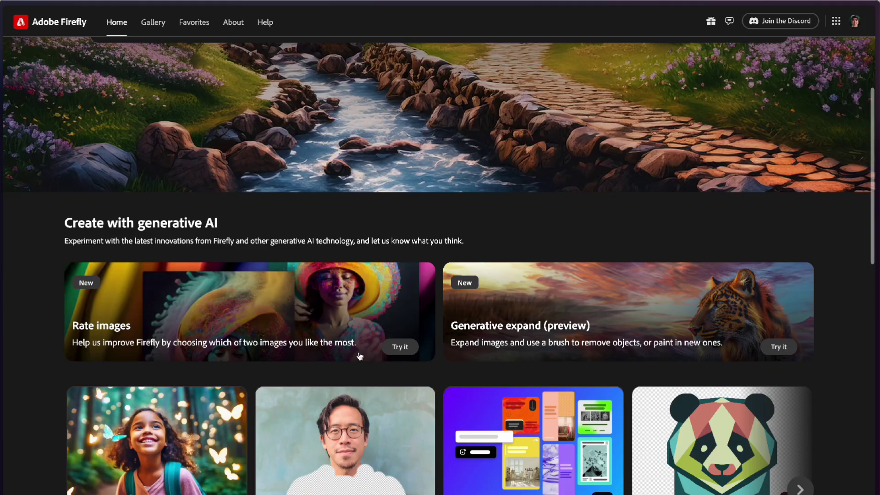
# Step: Generate images from 'A blank minimalist living room with pastel white walls' and enlarge the first result
pyautogui.scroll(-2, 204, 462)
pyautogui.click(204, 462)
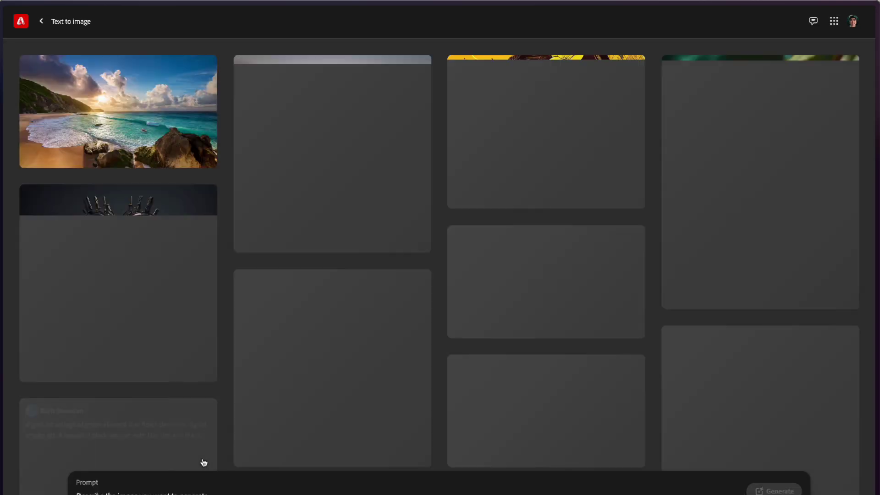
pyautogui.scroll(-1, 360, 278)
pyautogui.scroll(-10, 360, 277)
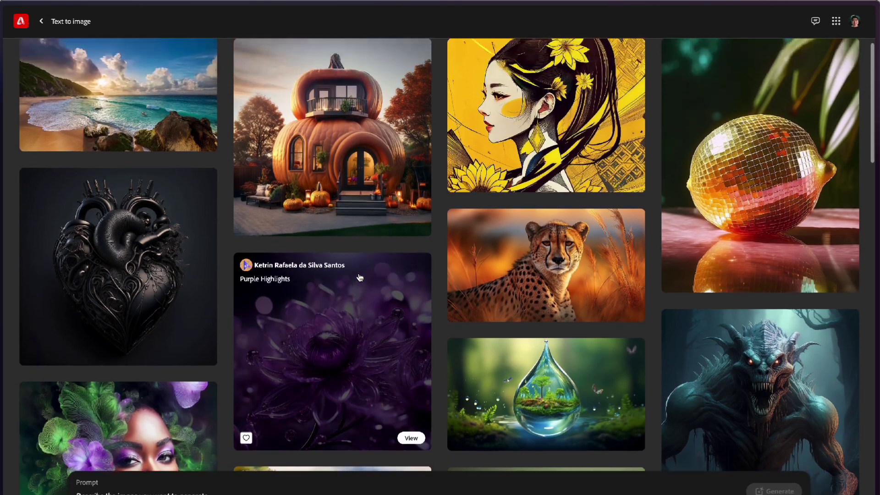
pyautogui.write('A blank minimalist living')
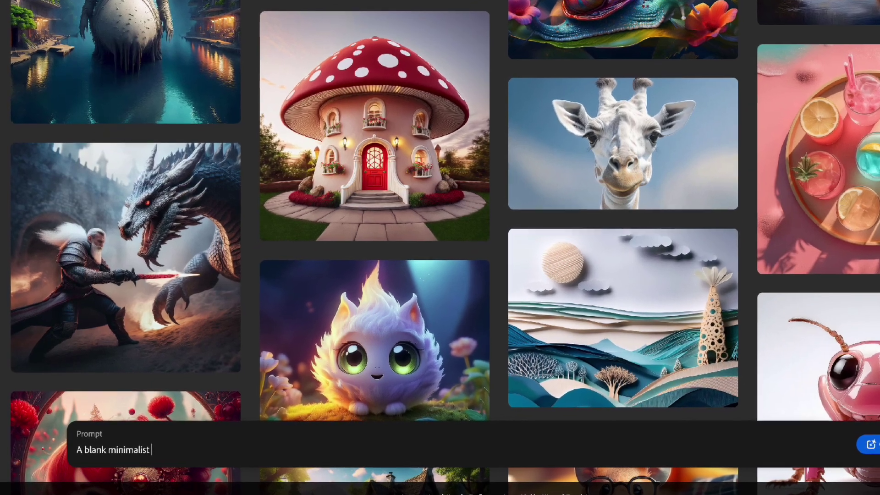
pyautogui.write(' room with pastel white walls.')
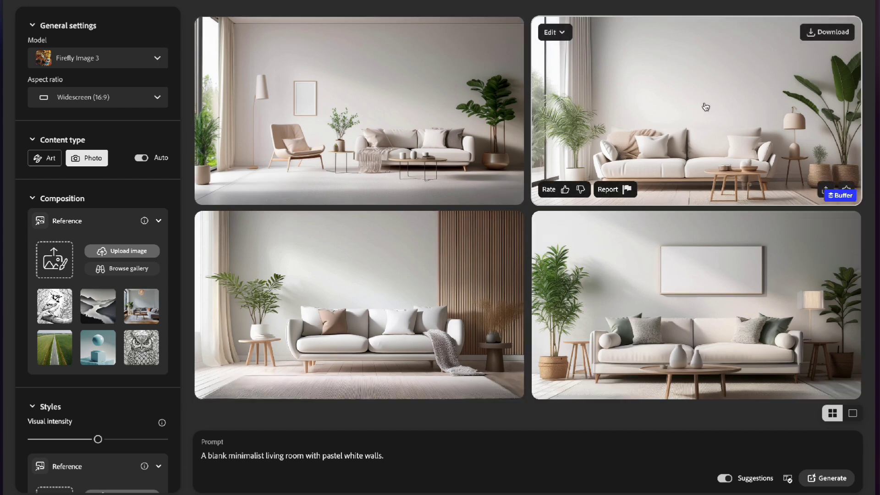
pyautogui.click(421, 127)
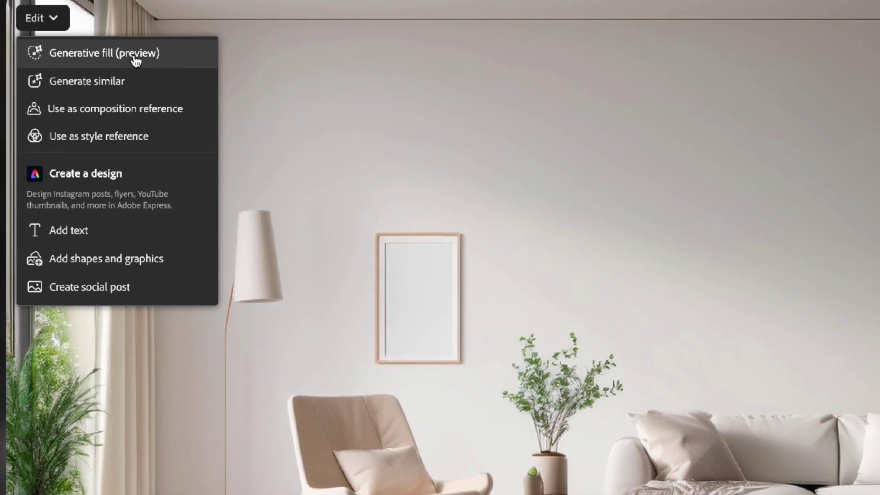
# Step: Generative-fill the wall with 'Digital artwork' and keep the variation with two silver frames above the sofa
pyautogui.click(136, 55)
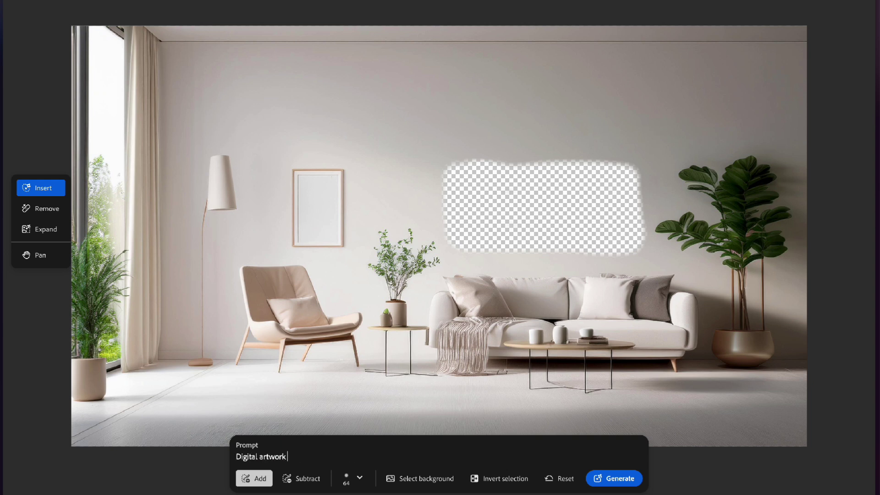
pyautogui.press('Return')
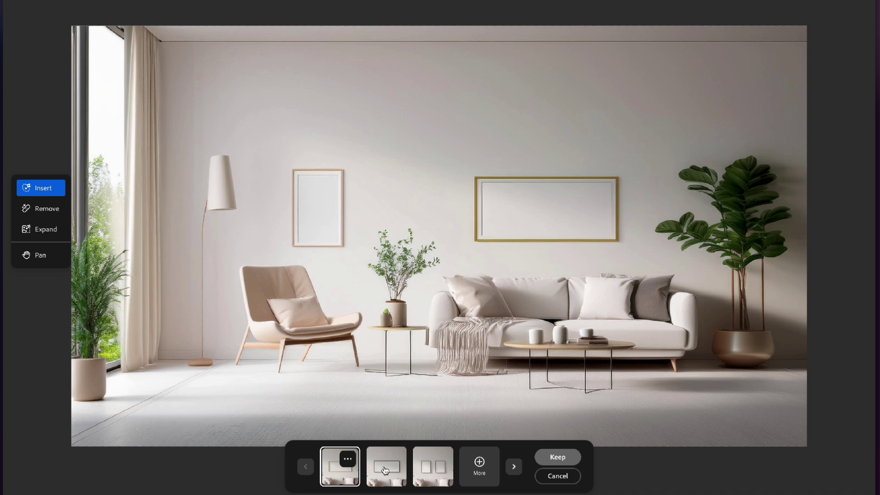
pyautogui.click(385, 468)
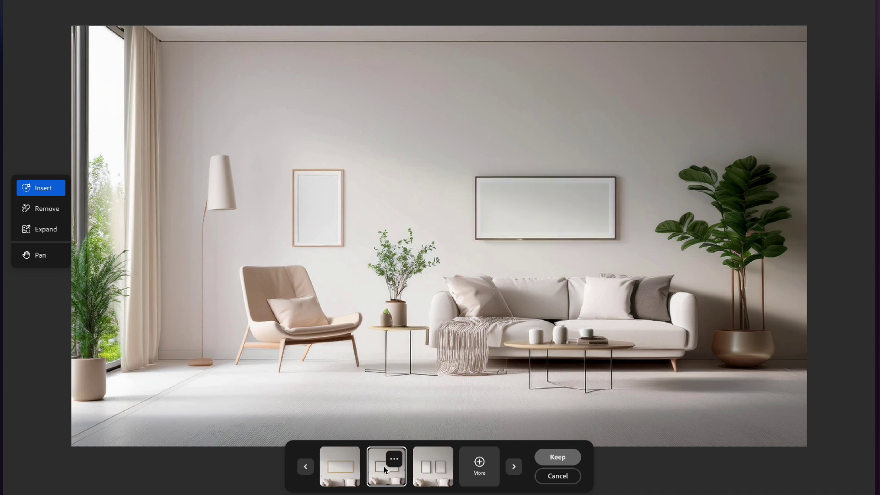
pyautogui.click(433, 467)
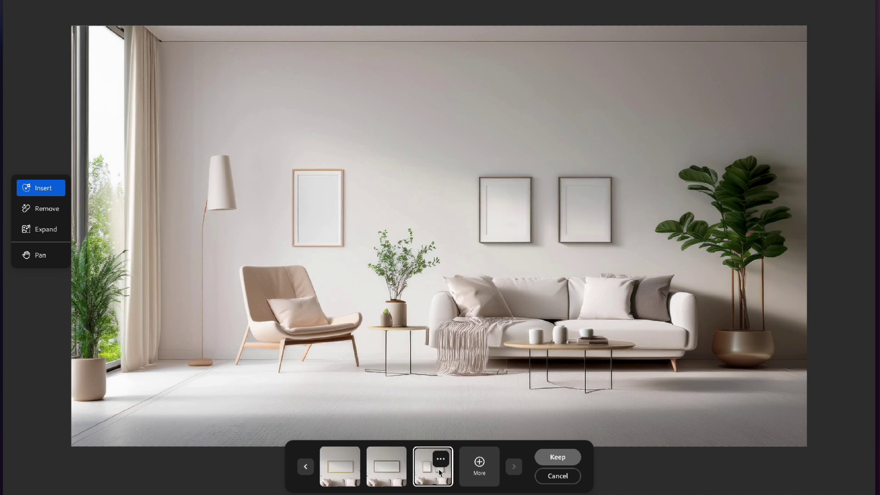
pyautogui.click(779, 21)
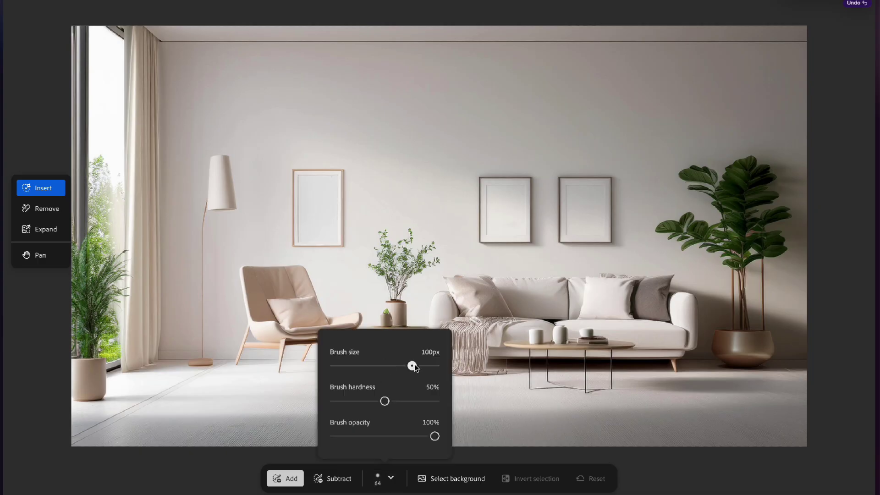
# Step: Mask the ceiling strip and generate a green and red flower garland, keeping it
pyautogui.moveTo(156, 55); pyautogui.dragTo(805, 49)
pyautogui.write('Green and red and pl')
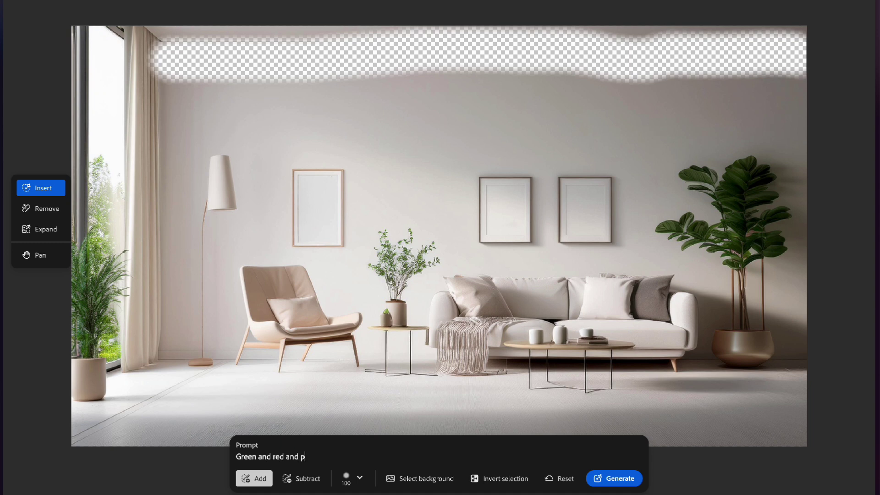
pyautogui.press('Return')
pyautogui.click(557, 457)
# Step: Mask the bottom-left floor with a resized brush and keep a generated green grass rug
pyautogui.click(359, 479)
pyautogui.moveTo(174, 404); pyautogui.dragTo(317, 417)
pyautogui.press('Return')
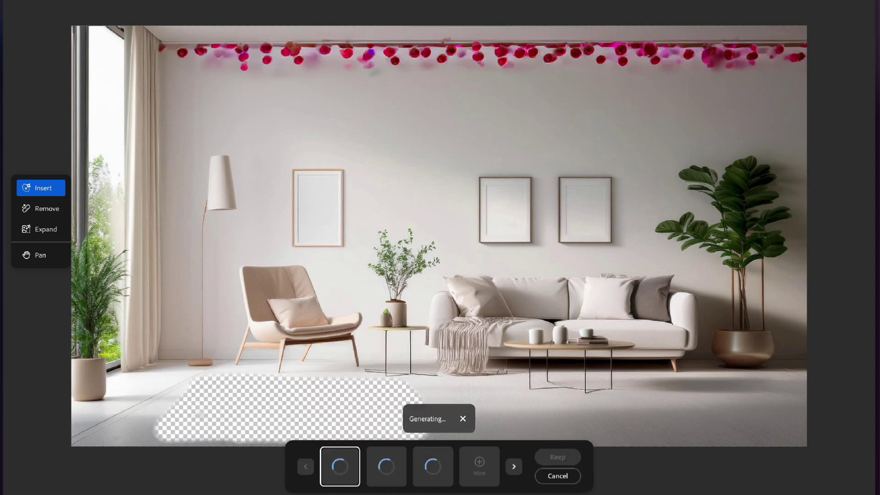
pyautogui.click(557, 457)
# Step: Mask the right-hand plant and remove it from the room
pyautogui.press('r')
pyautogui.moveTo(665, 184)
pyautogui.mouseDown()
pyautogui.moveTo(715, 257)
pyautogui.moveTo(756, 348)
pyautogui.moveTo(743, 358)
pyautogui.mouseUp()
pyautogui.click(629, 482)
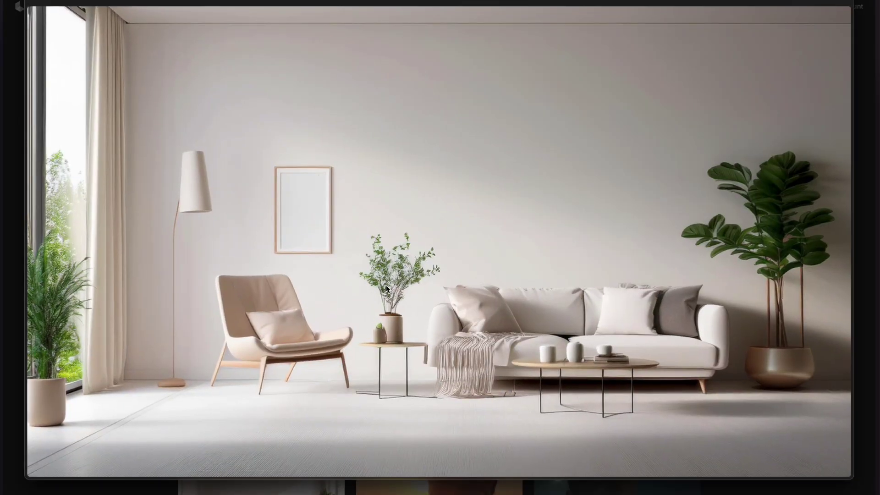
# Step: Use the plain room as start frame and the framed room image as end frame
pyautogui.press('space')
pyautogui.press('Return')
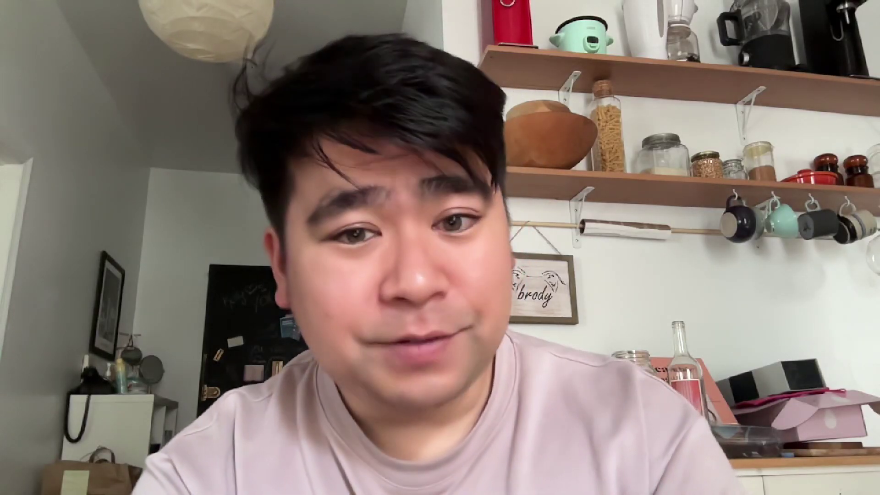
pyautogui.click(394, 211)
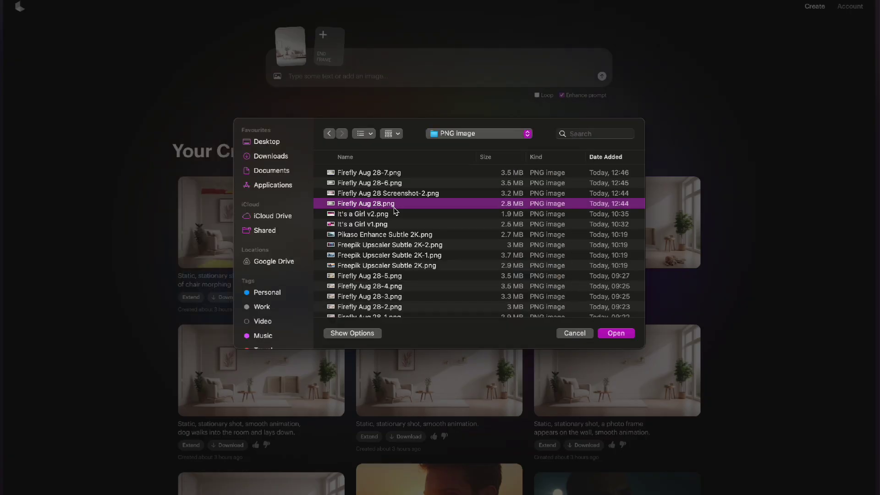
pyautogui.doubleClick(394, 204)
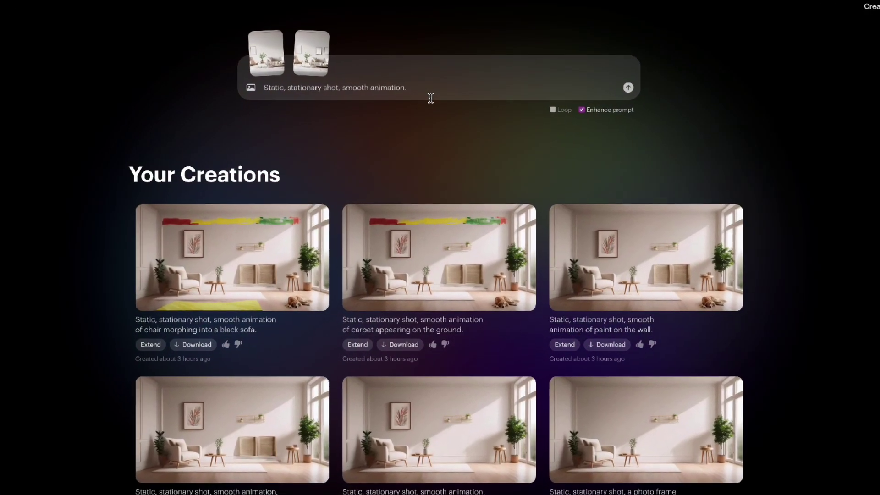
# Step: Extend the prompt with ', picture frames appear on the' replacing its final full stop
pyautogui.press('BackSpace')
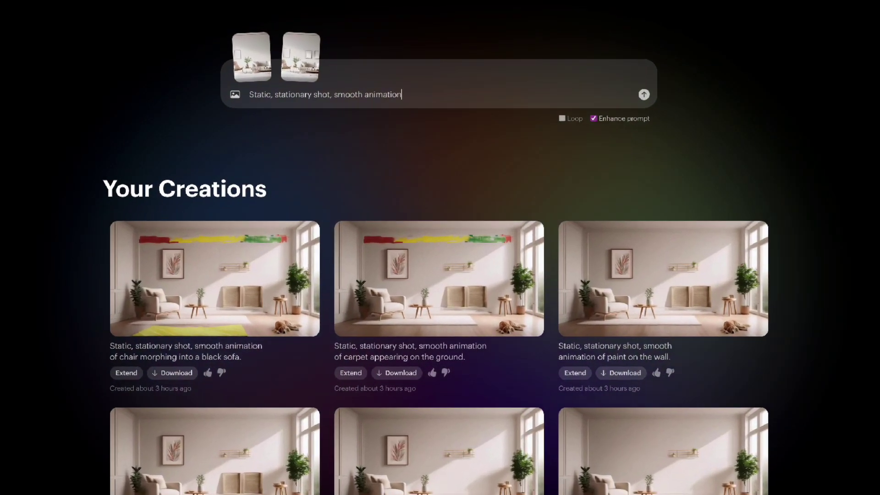
pyautogui.write(', picture frames appear on te')
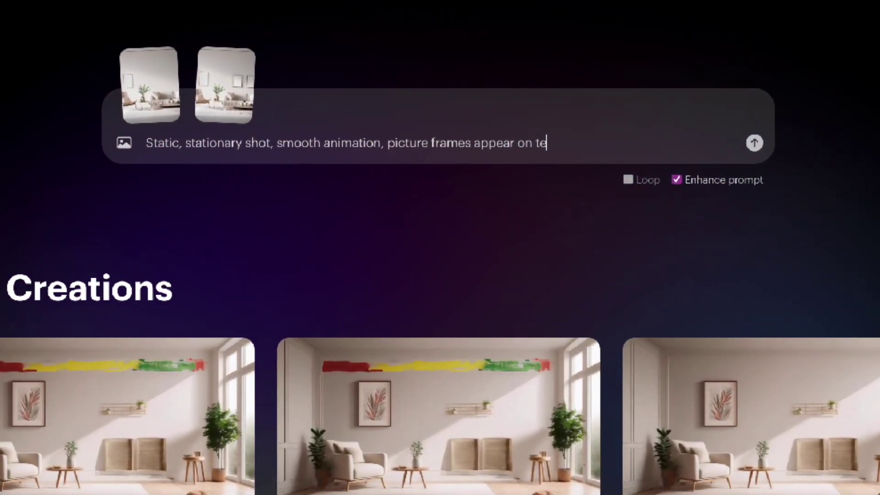
pyautogui.press('BackSpace')
pyautogui.write('he')
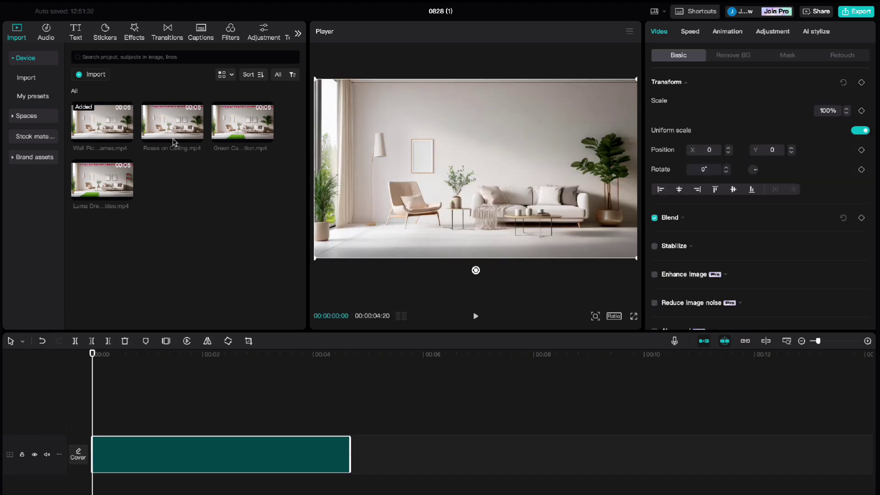
pyautogui.moveTo(171, 140); pyautogui.dragTo(411, 475)
# Step: Place the roses clip and another clip on the main track, then speed a clip to 3.6x
pyautogui.moveTo(242, 121); pyautogui.dragTo(743, 367)
pyautogui.hotkey('shift', 'z')
pyautogui.moveTo(103, 179); pyautogui.dragTo(305, 454)
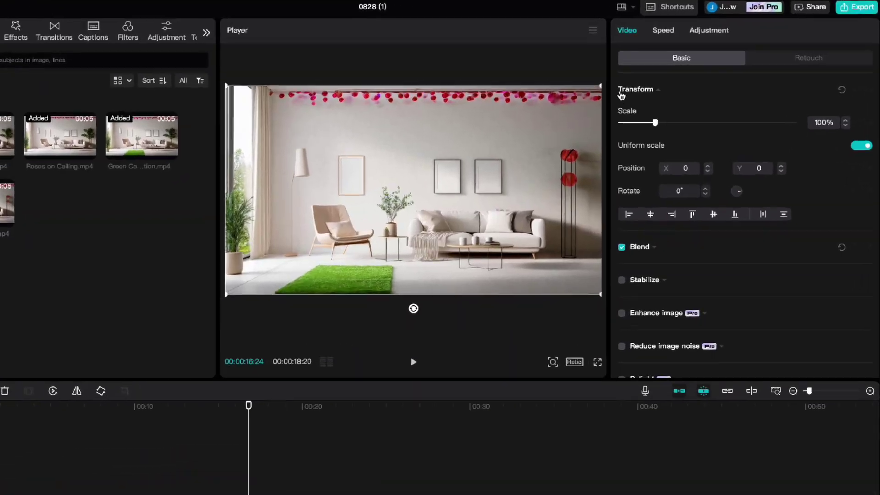
pyautogui.click(663, 30)
pyautogui.click(719, 106)
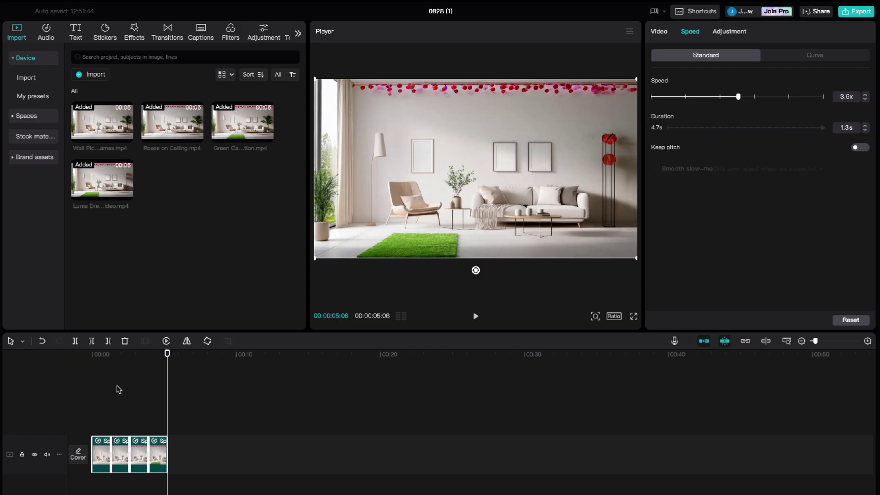
pyautogui.click(123, 386)
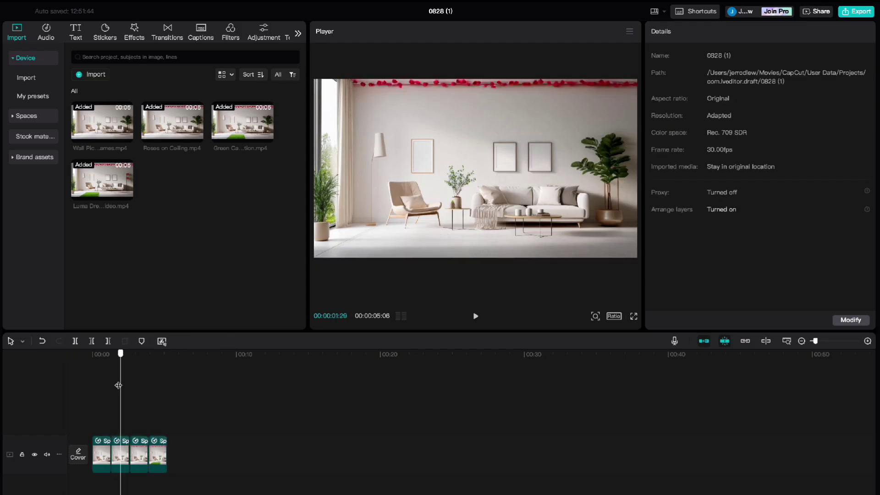